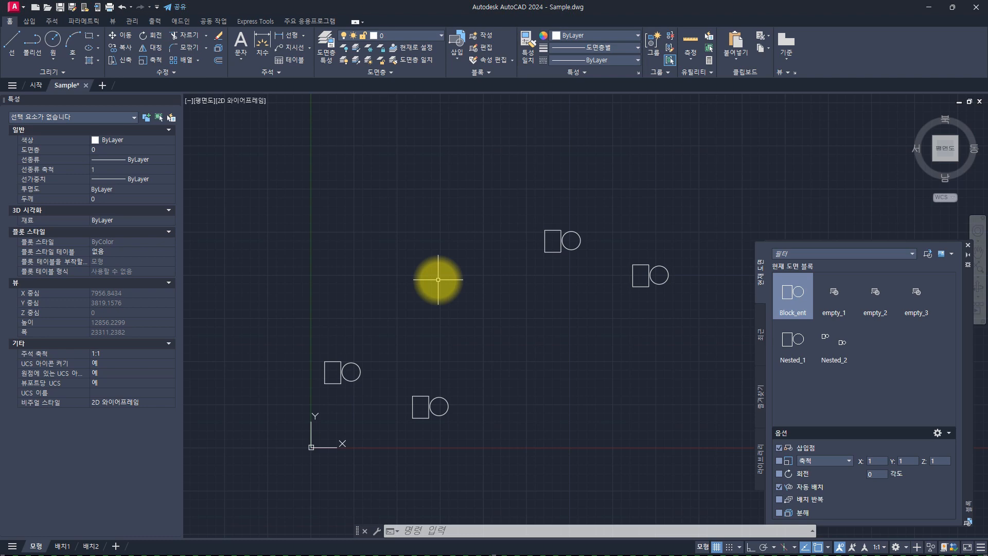
key(Escape)
key(Escape)
key(Escape)
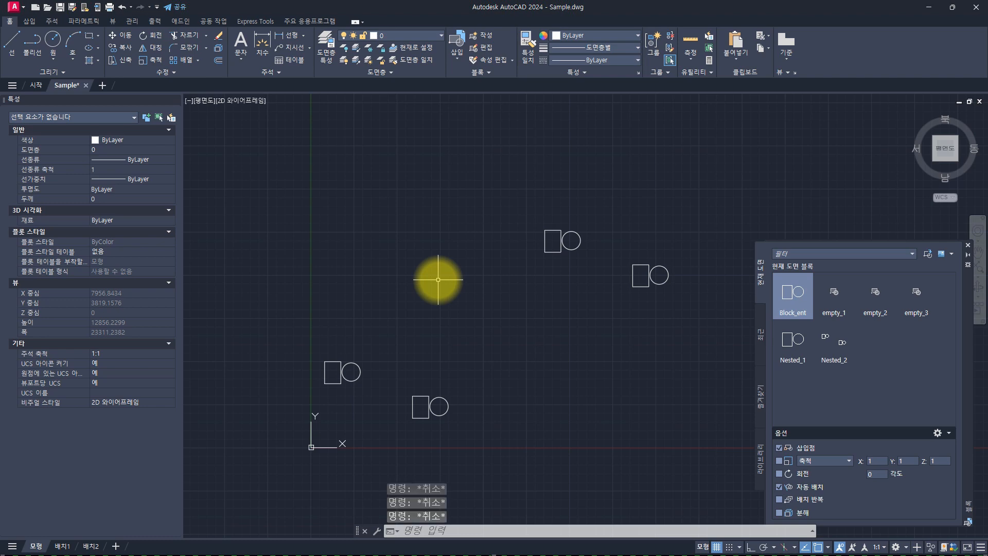
text(delet)
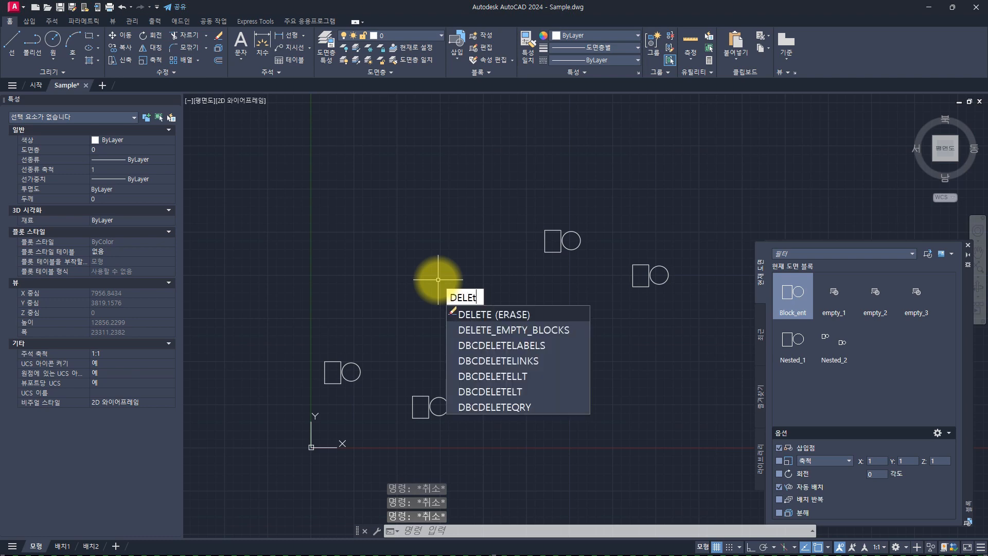
key(Down)
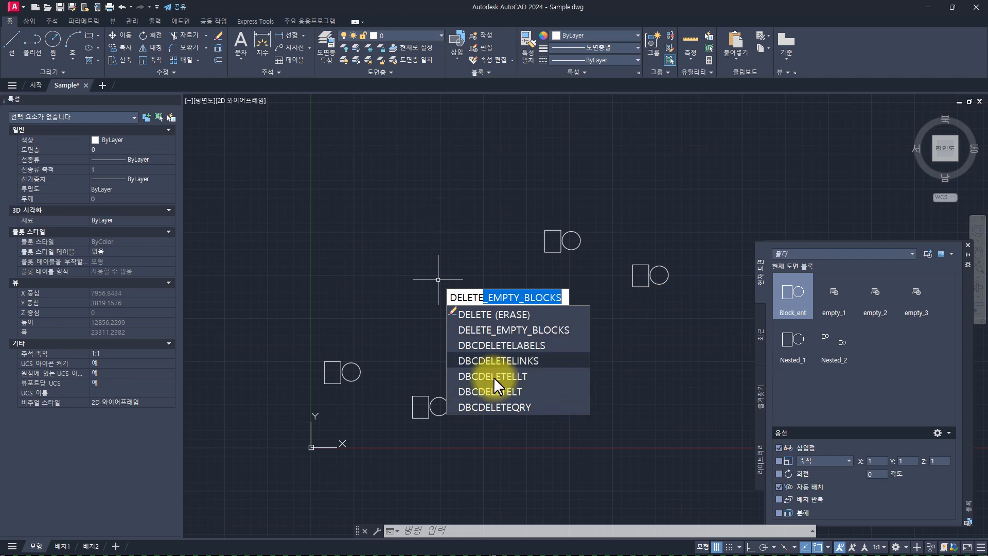
key(Escape)
key(Escape)
key(Escape)
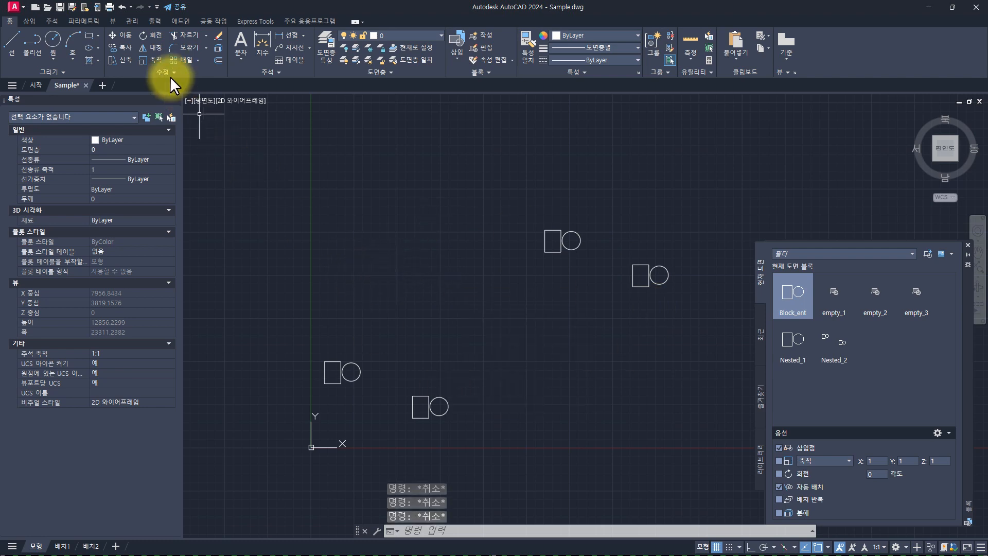
click(131, 20)
click(186, 60)
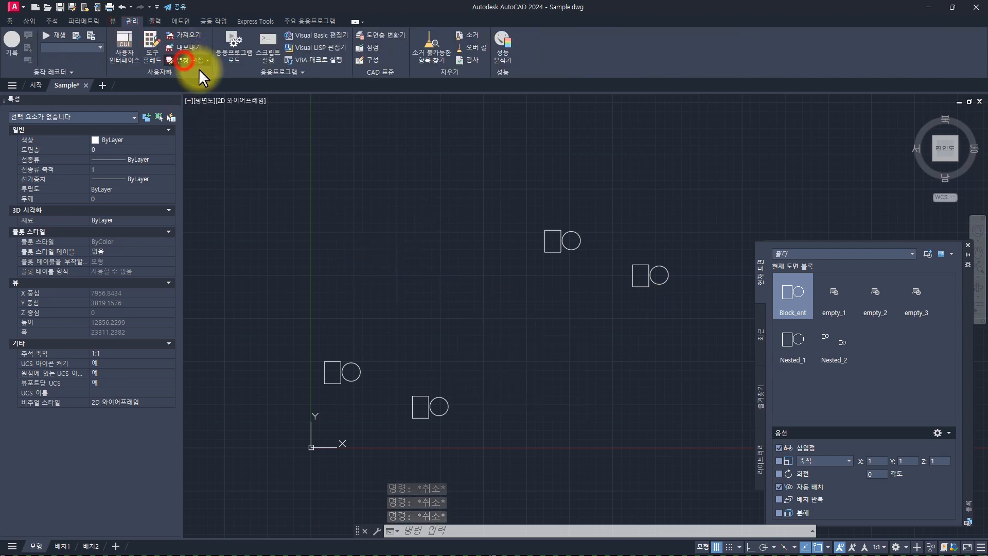
click(397, 235)
click(9, 23)
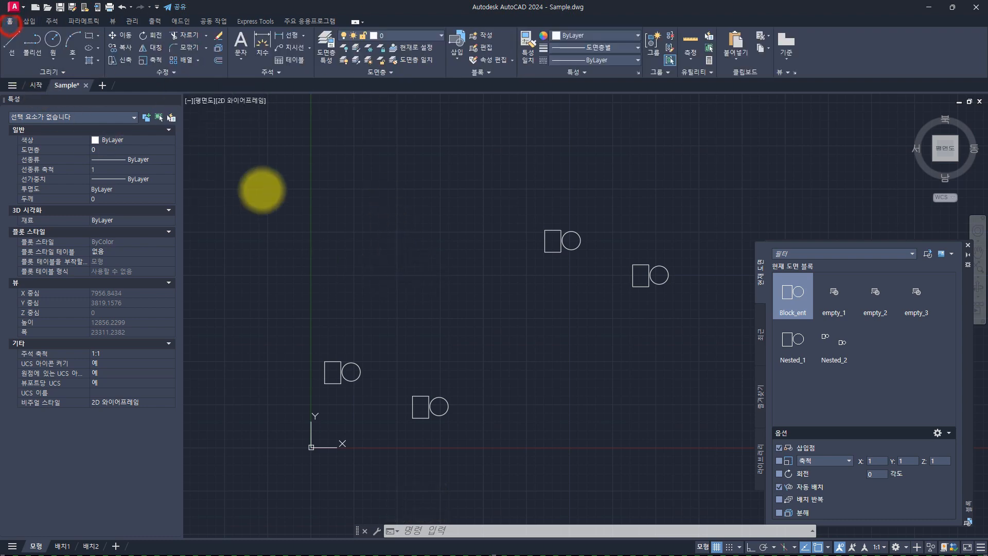
key(Escape)
key(Escape)
key(Escape)
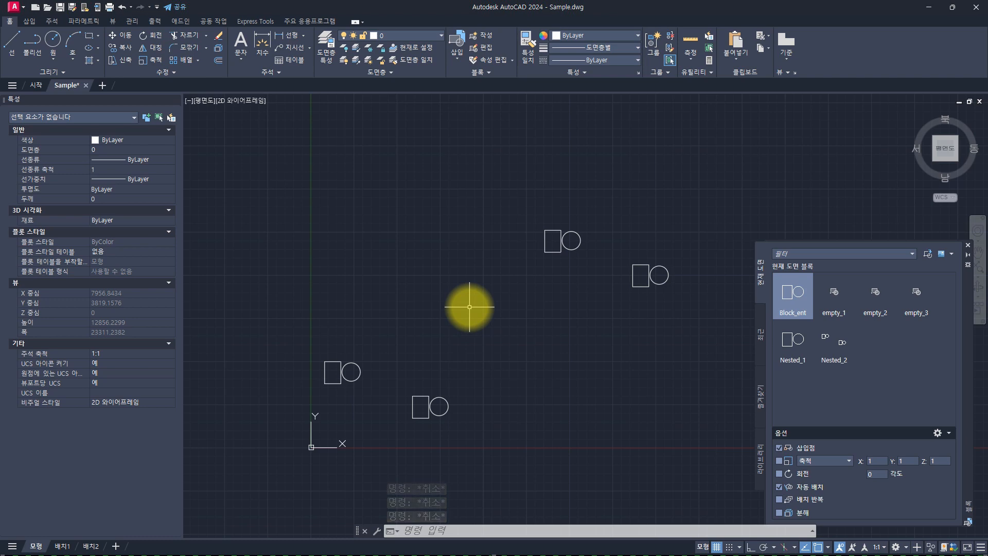
Look through the block definitions available for editing, including Block_ent, empty_1, empty_2 and empty_3, and leave without editing any
text(pu)
key(Return)
text(be)
key(Return)
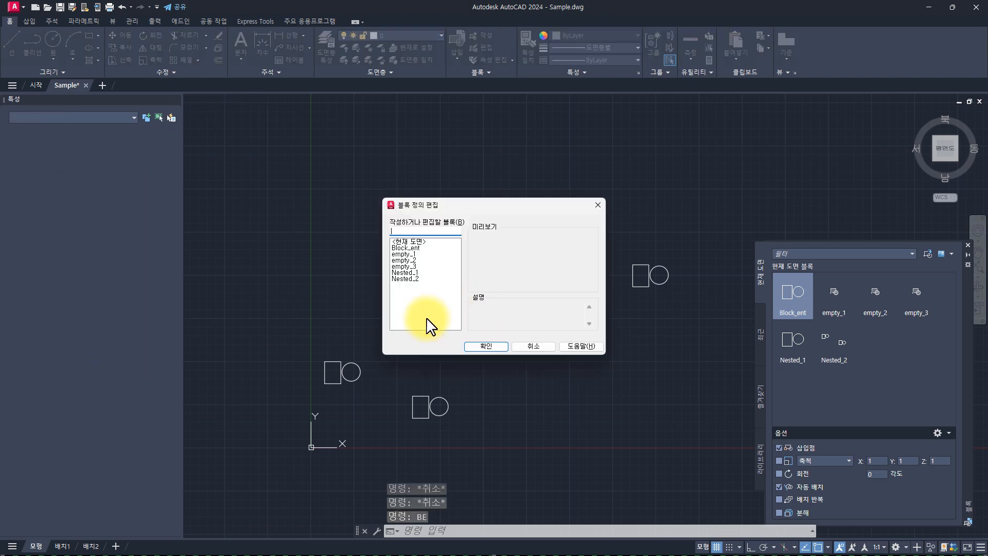
click(414, 254)
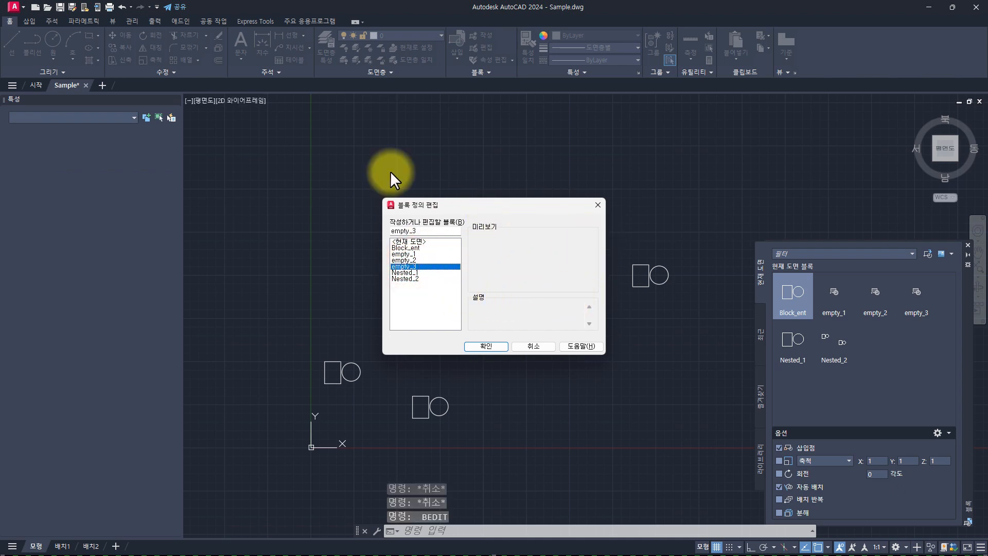
click(409, 261)
click(411, 254)
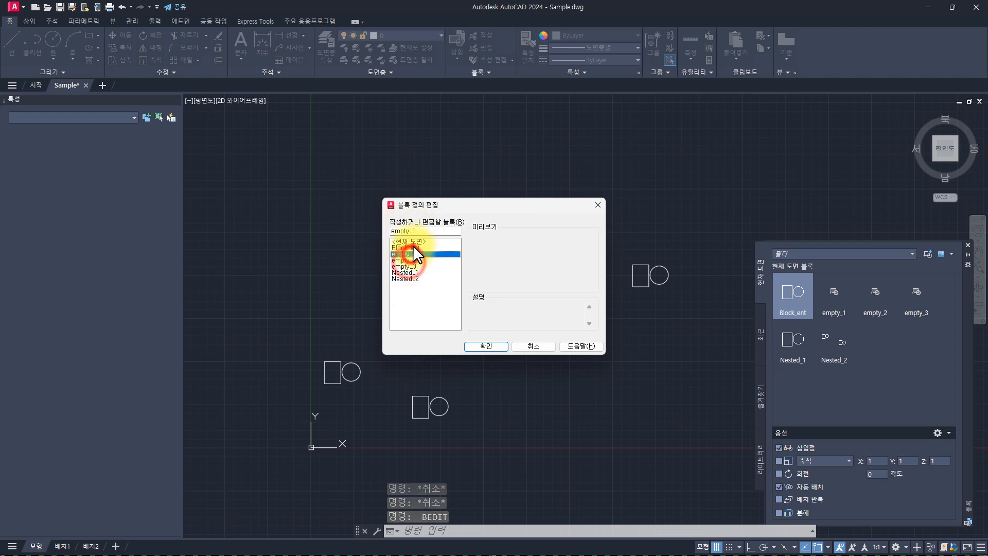
click(412, 247)
click(412, 267)
key(Escape)
Check the Purge command for purgeable items in the drawing and close it without purging
text(PU)
key(Return)
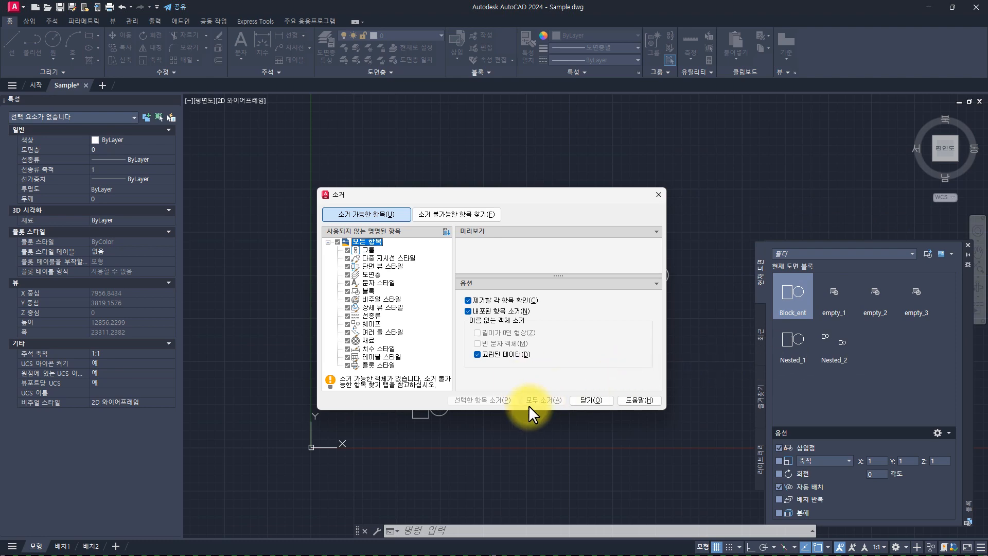
key(Escape)
key(Escape)
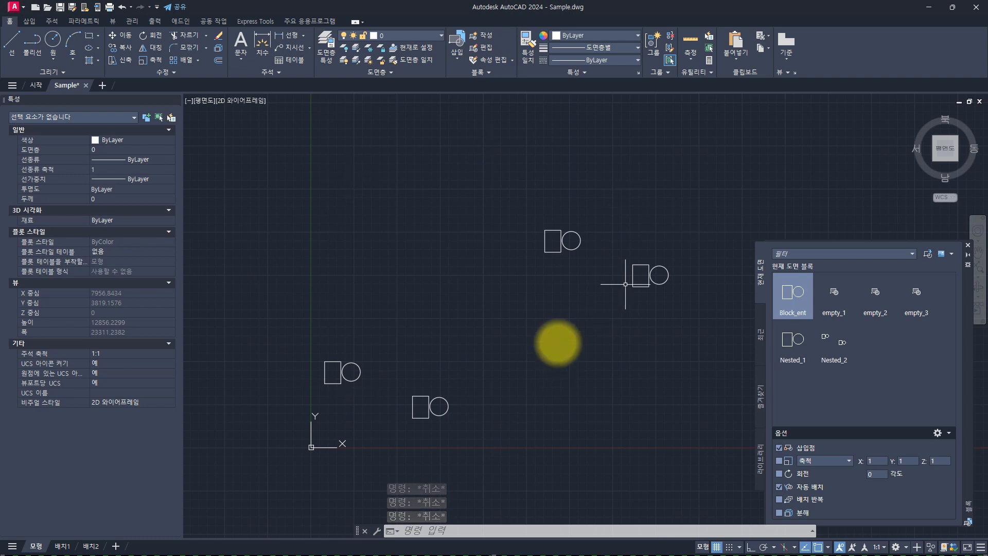
Compare a window selection around the visible blocks with a selection of all objects in the drawing, then clear the selection
click(242, 144)
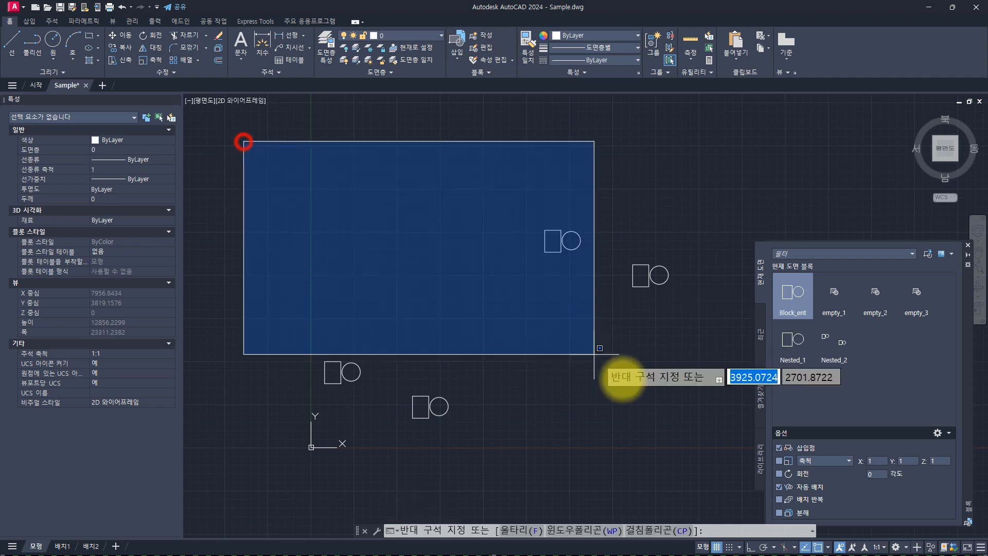
click(702, 468)
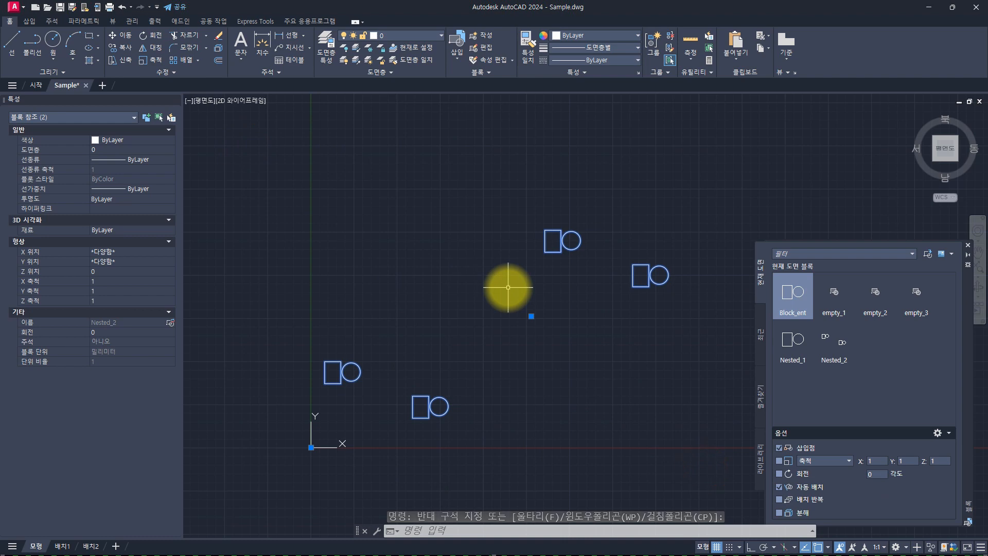
key(ctrl+a)
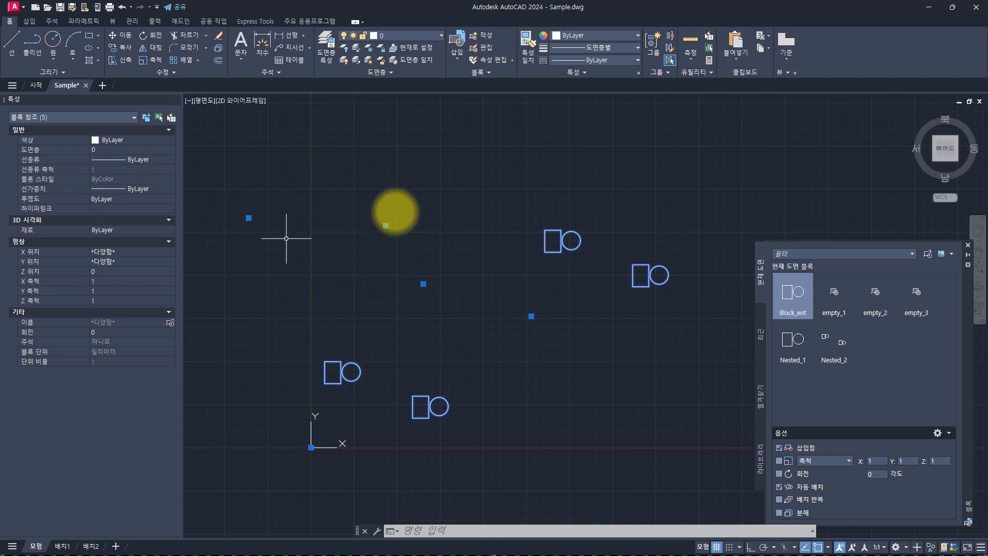
key(Escape)
key(Escape)
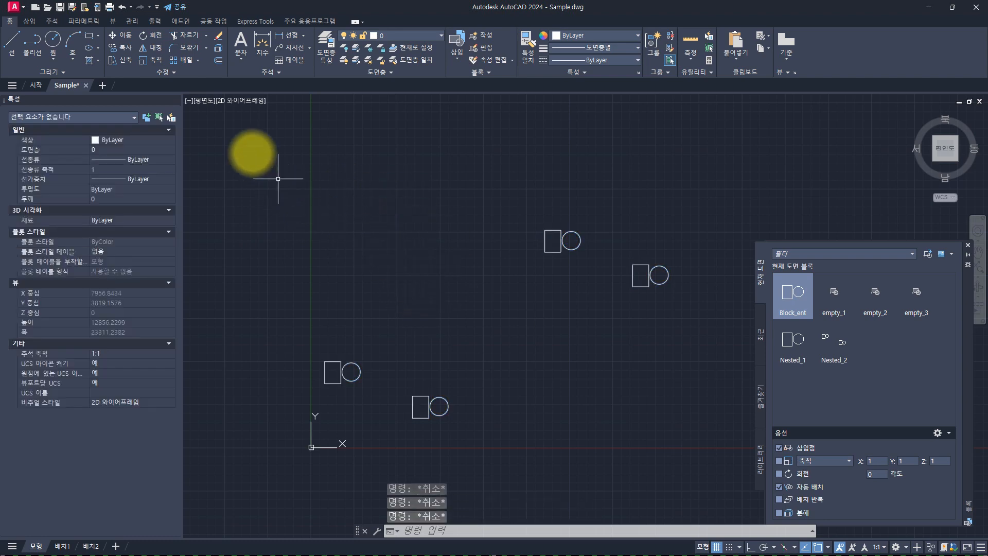
click(239, 141)
click(706, 464)
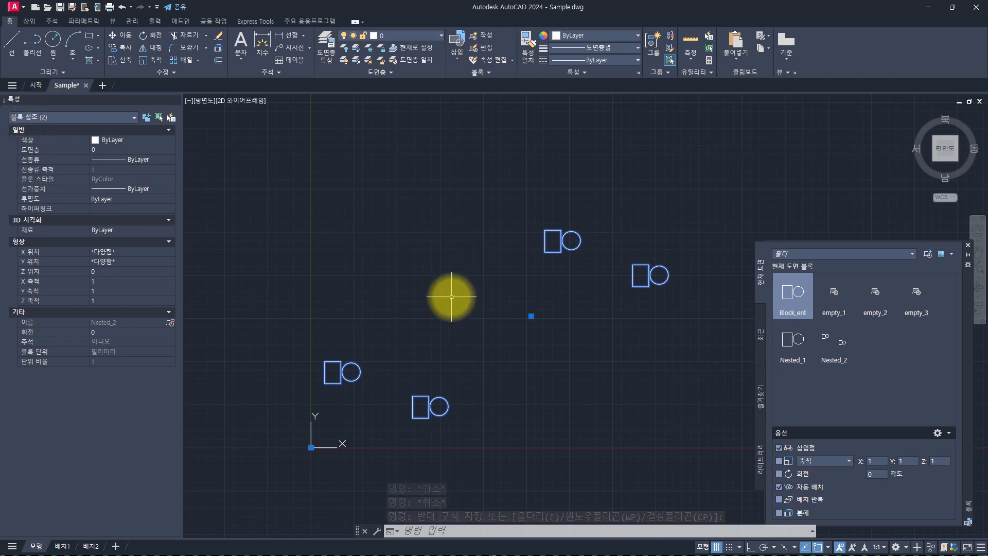
key(ctrl+a)
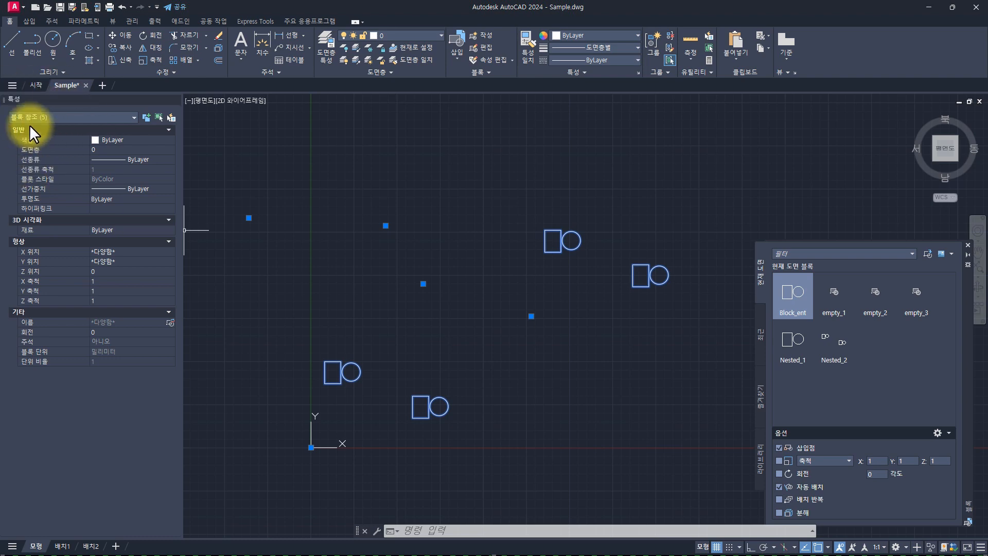
key(Escape)
key(Escape)
key(Escape)
key(Escape)
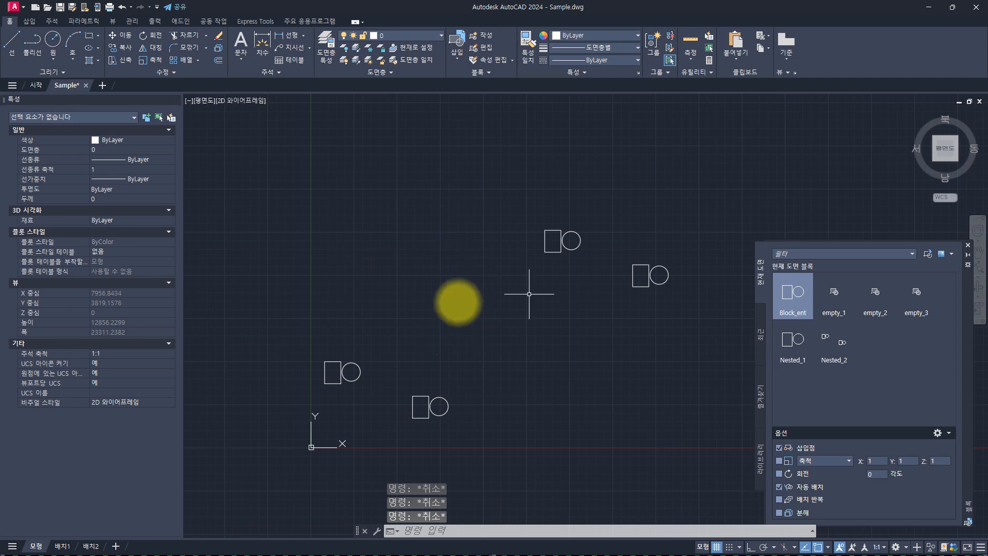
Isolate the invisible empty block references by selecting everything and removing the visible blocks from the selection, then clear it
key(ctrl+a)
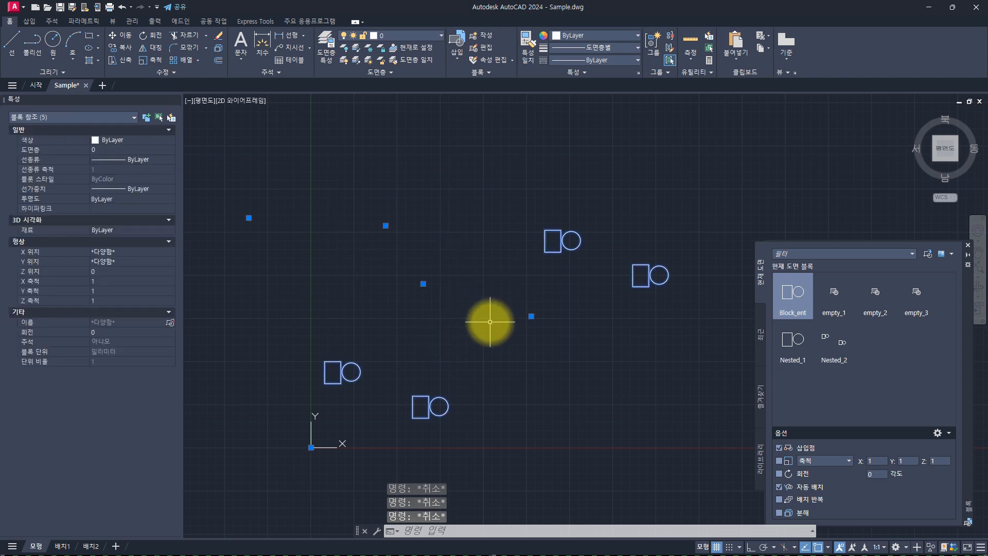
click(289, 171)
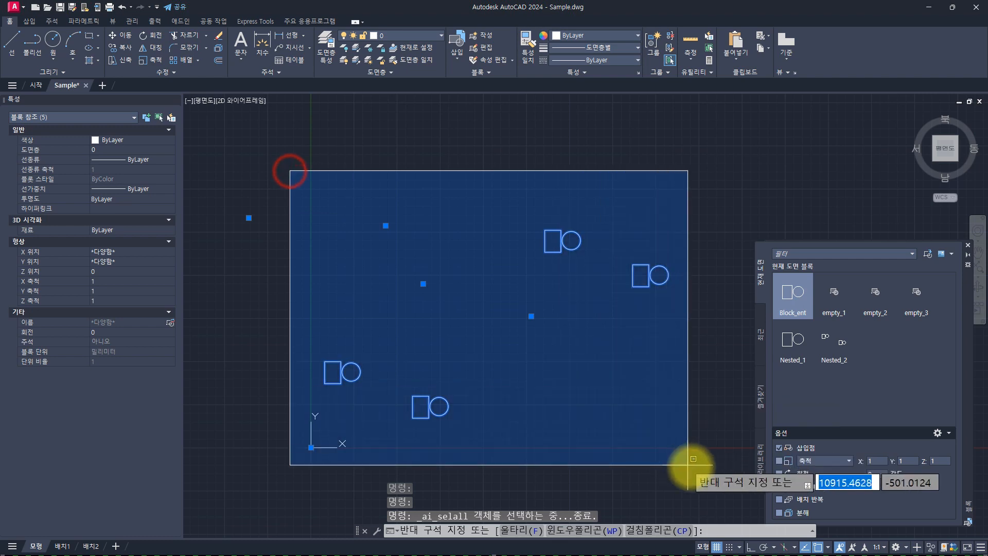
shift+click(705, 469)
key(ctrl+a)
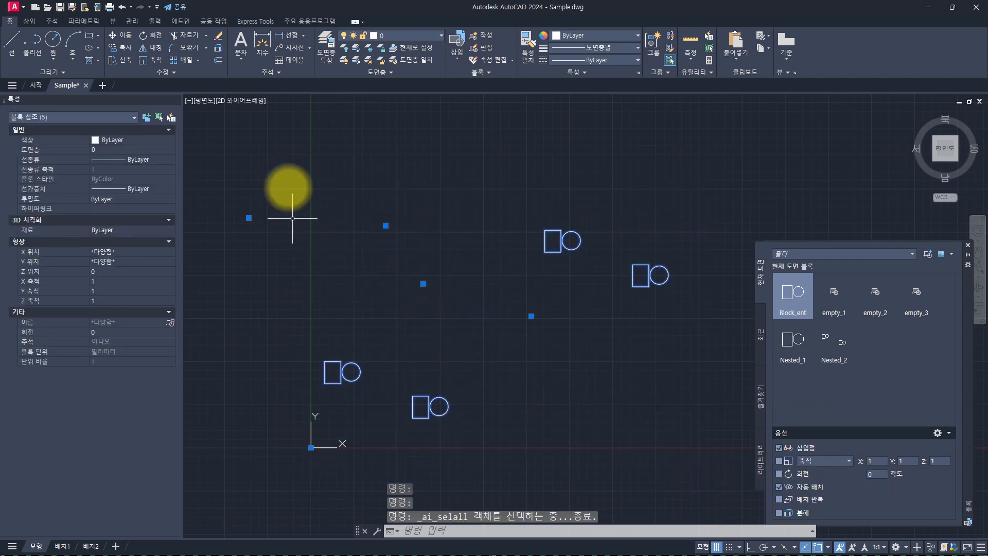
click(277, 164)
shift+click(707, 482)
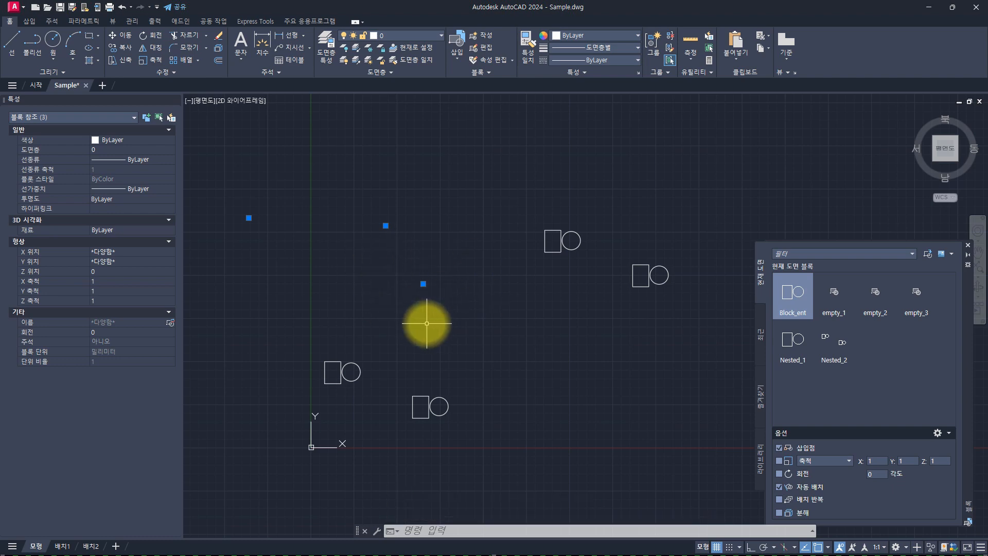
key(Escape)
key(Escape)
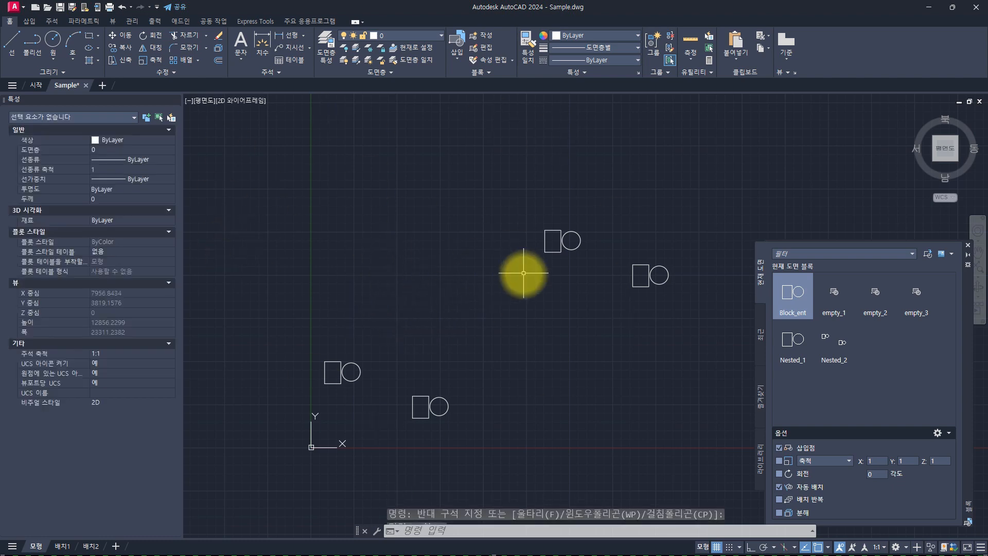
Inspect the upper Nested_2 block reference with a crossing selection, then clear the selection
click(571, 326)
click(503, 213)
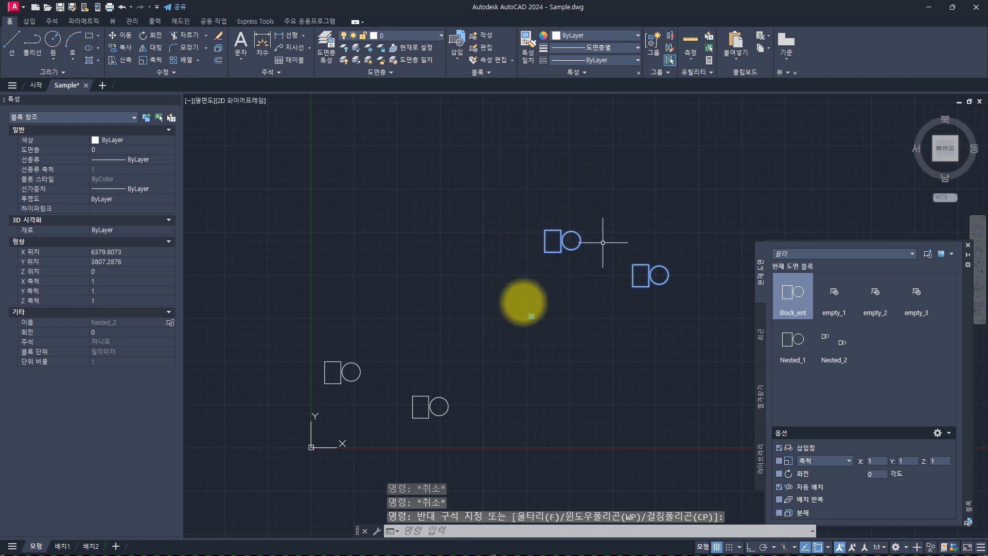
key(Escape)
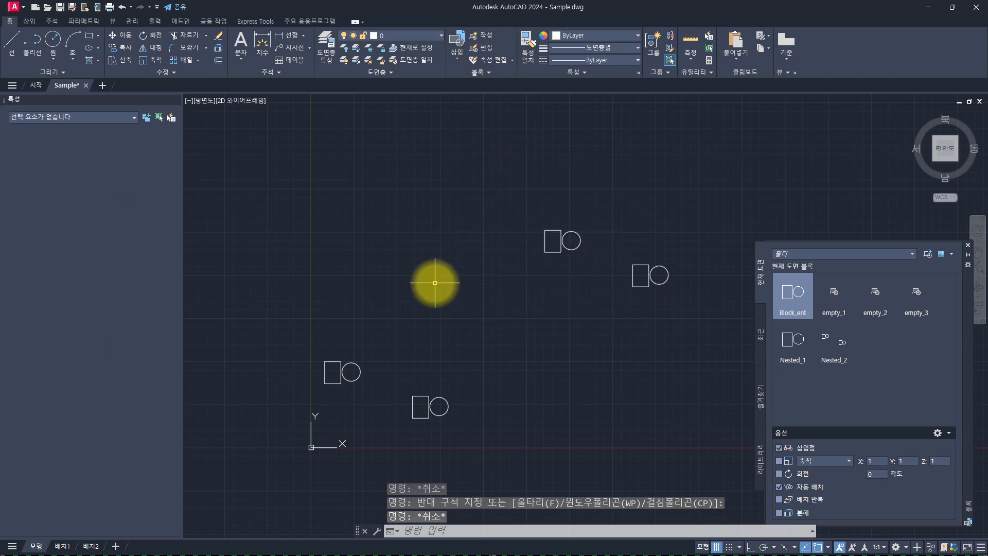
click(569, 280)
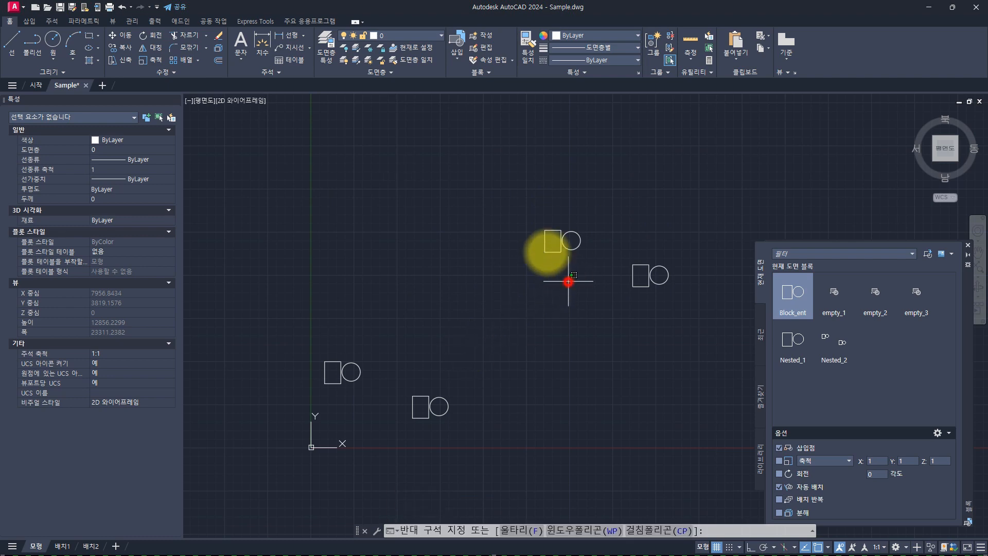
click(522, 220)
key(Escape)
Find the non-purgeable items with the Purge command and examine the details of the Block_ent and empty_2 blocks
text(PU)
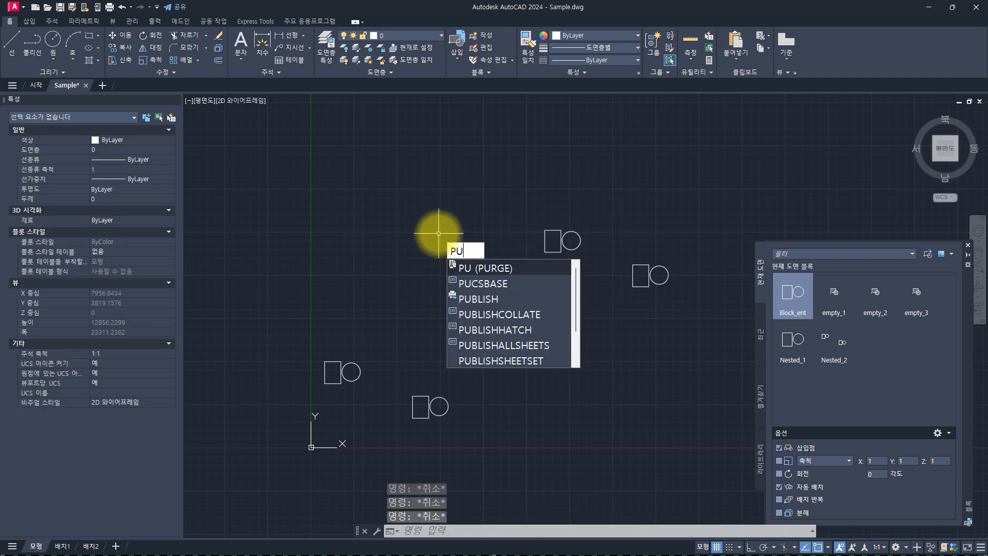
key(Return)
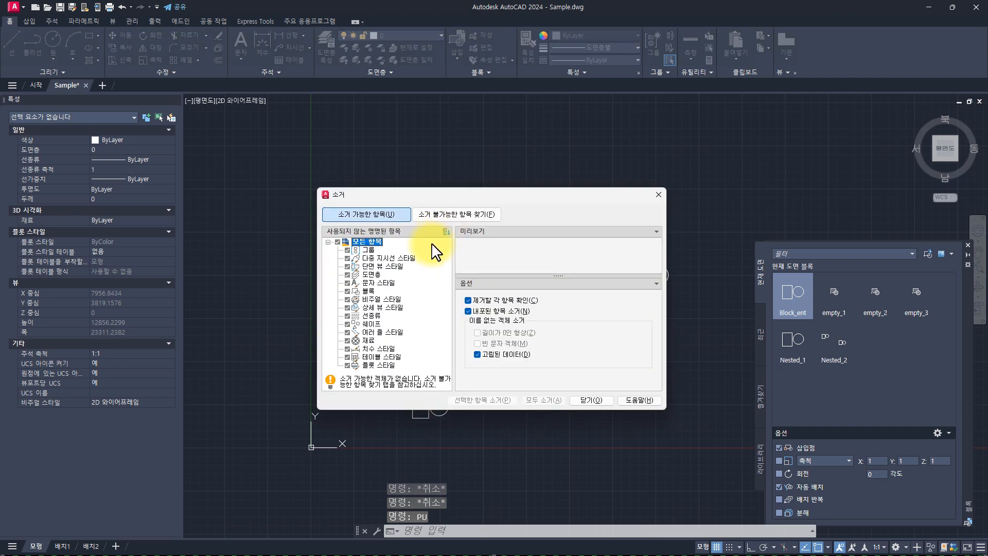
click(453, 213)
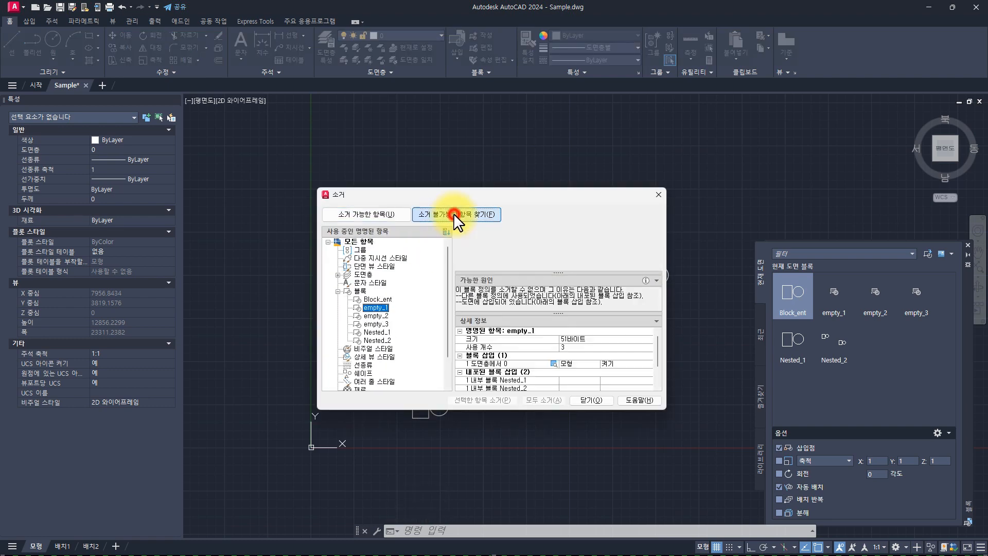
click(375, 298)
click(372, 315)
click(376, 299)
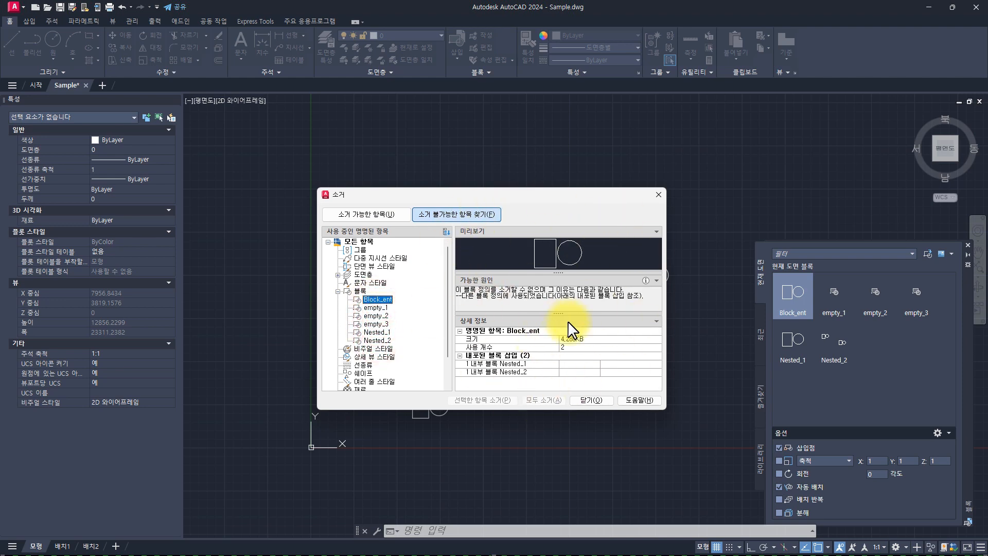
Examine the block insertions and nested insertions that keep empty_3 and empty_2 from being purged
click(384, 323)
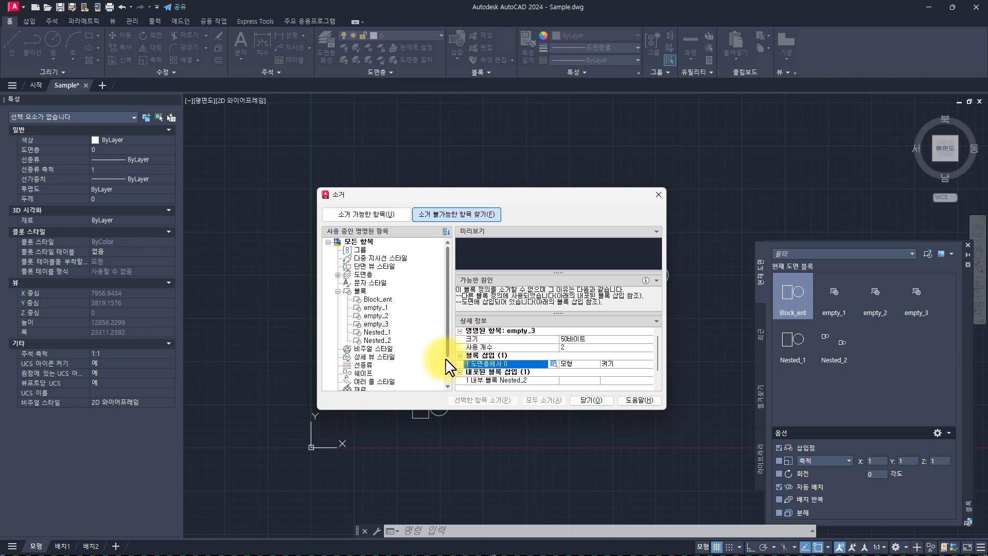
scroll(508, 367, down, 1)
click(517, 364)
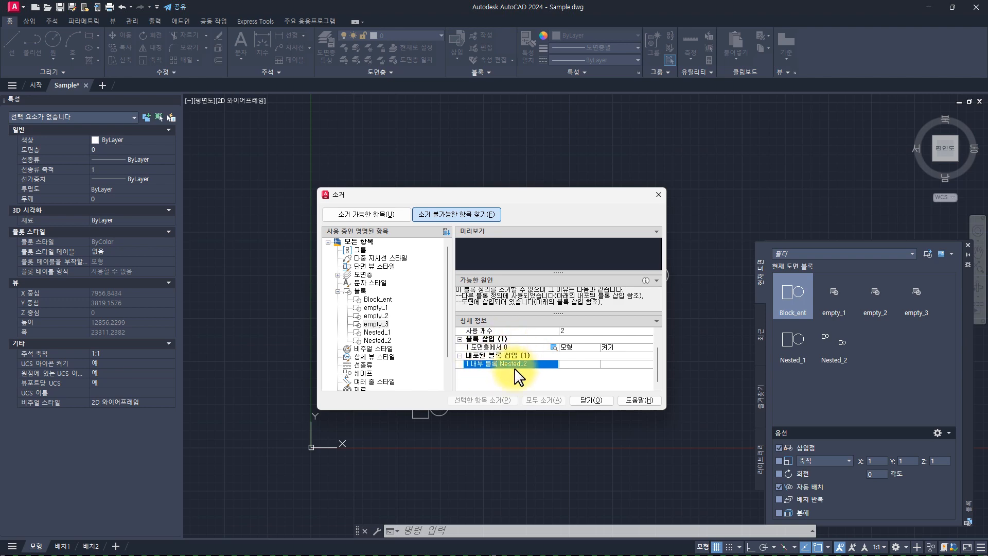
click(376, 315)
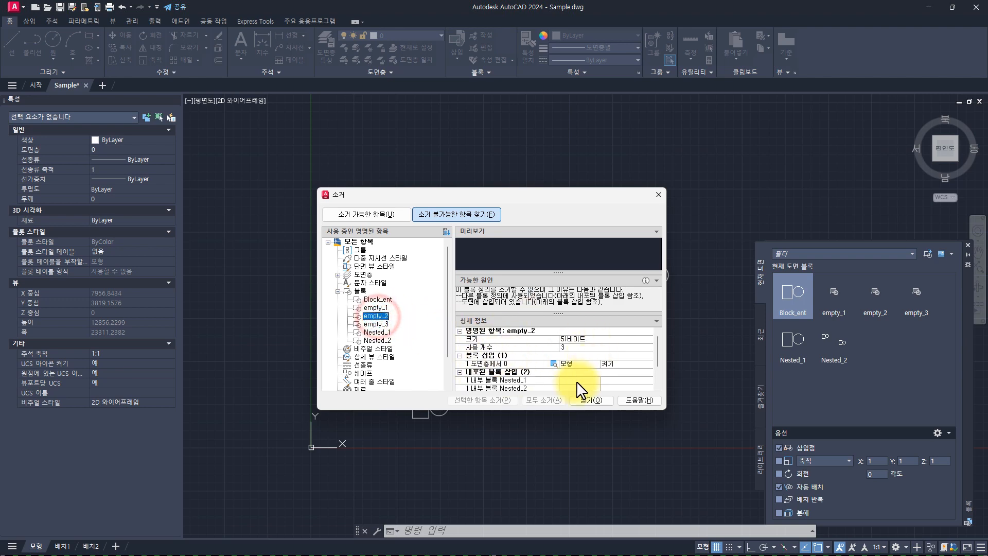
scroll(515, 355, down, 1)
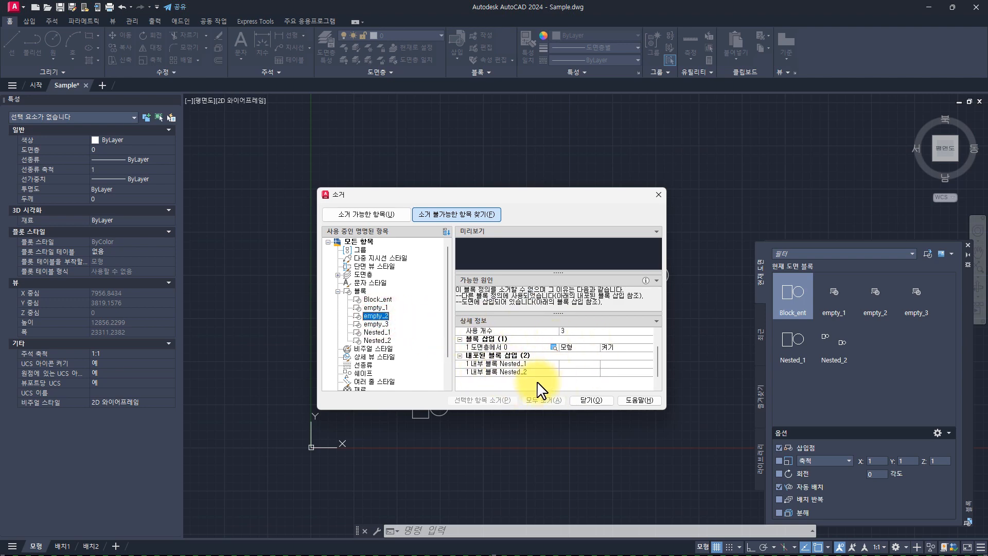
Review the usage details of the empty_2 block once more and close the Purge dialog
scroll(535, 386, up, 1)
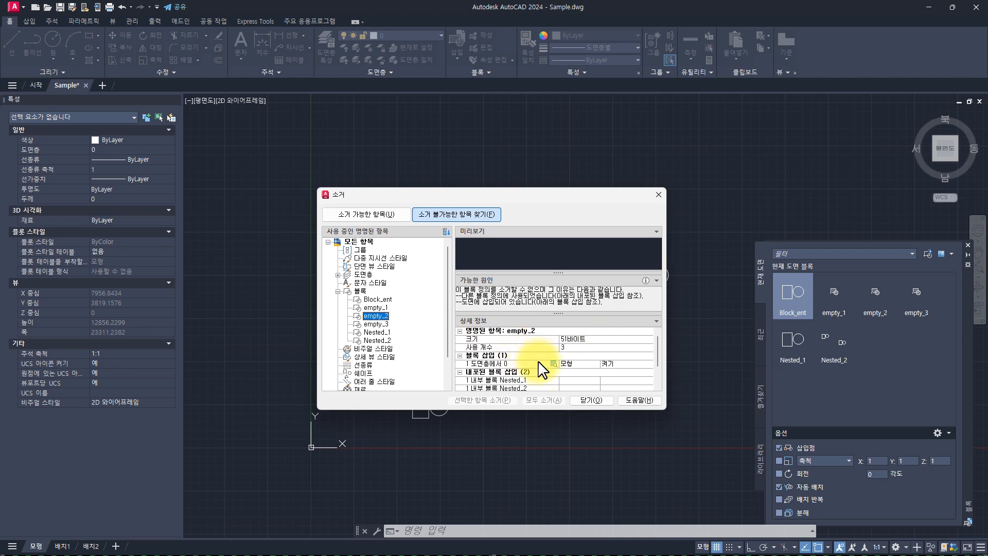
scroll(510, 360, down, 1)
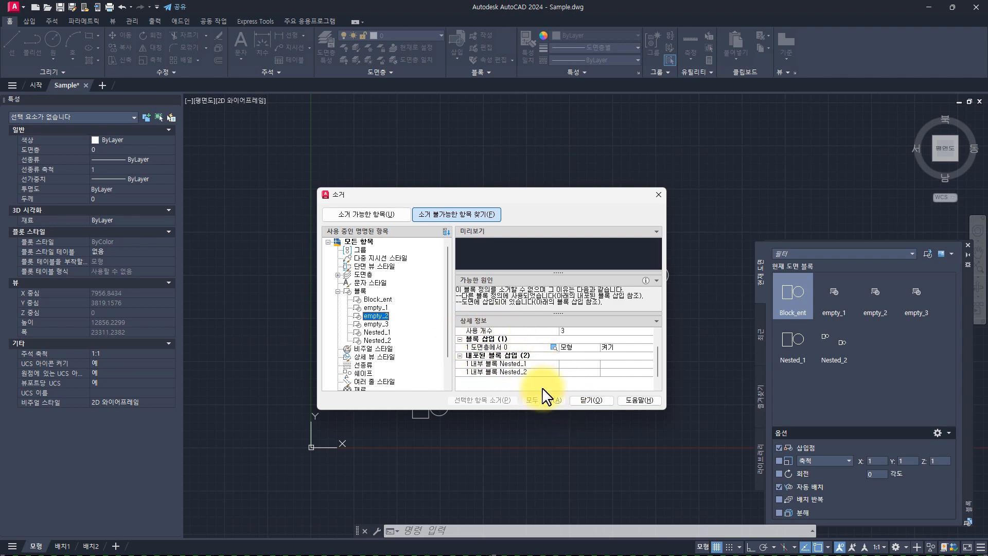
key(Escape)
key(Escape)
key(Escape)
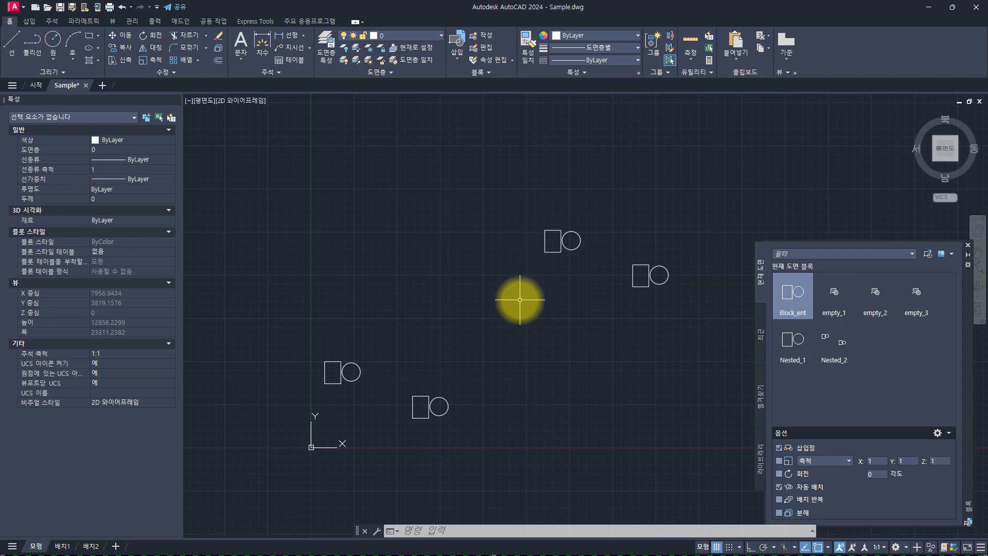
Run the DELETE_EMPTY_BLOCKS command to delete all empty blocks from the drawing, including the nested ones
key(Escape)
key(Escape)
key(Escape)
text(d)
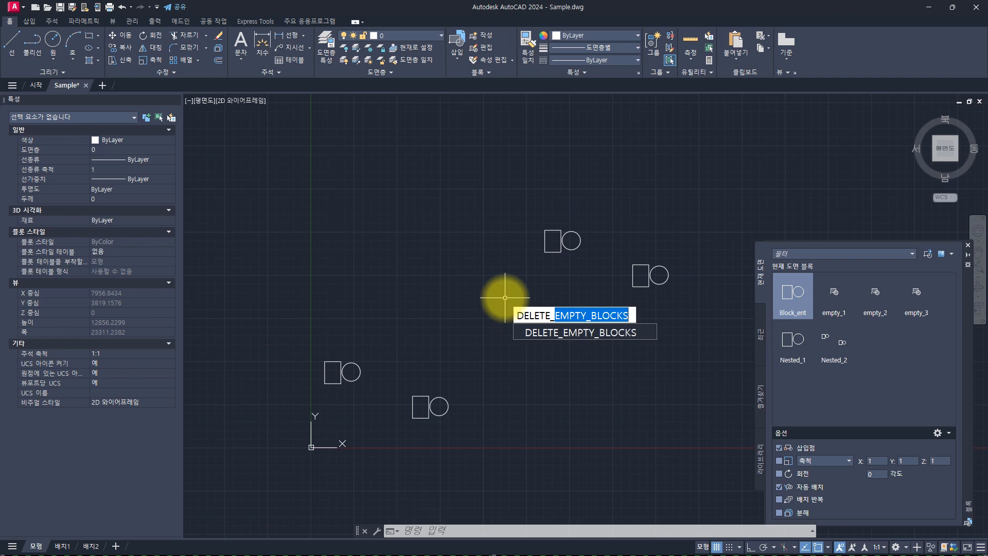
key(Return)
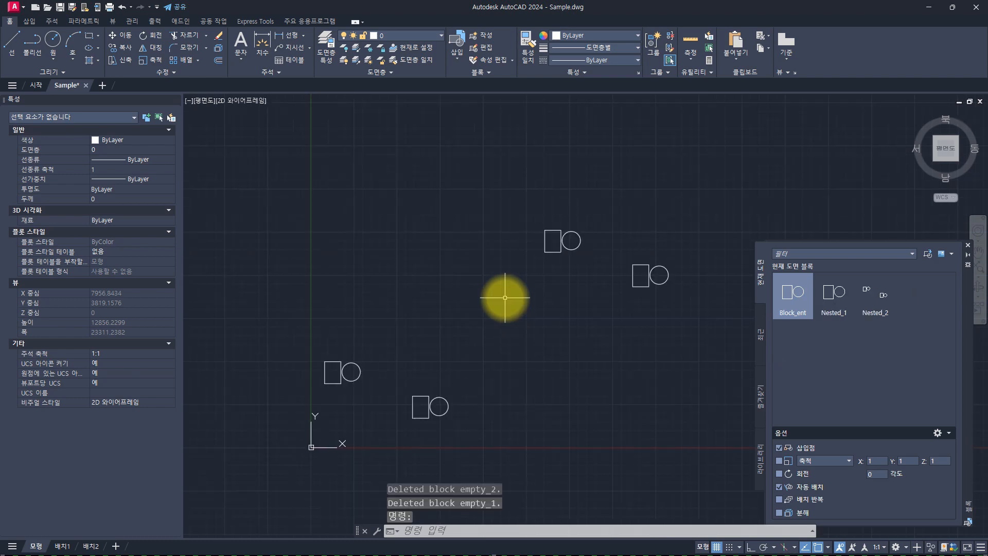
Examine the deleted-block entries in the command history, then close the history and clear any active command
key(F2)
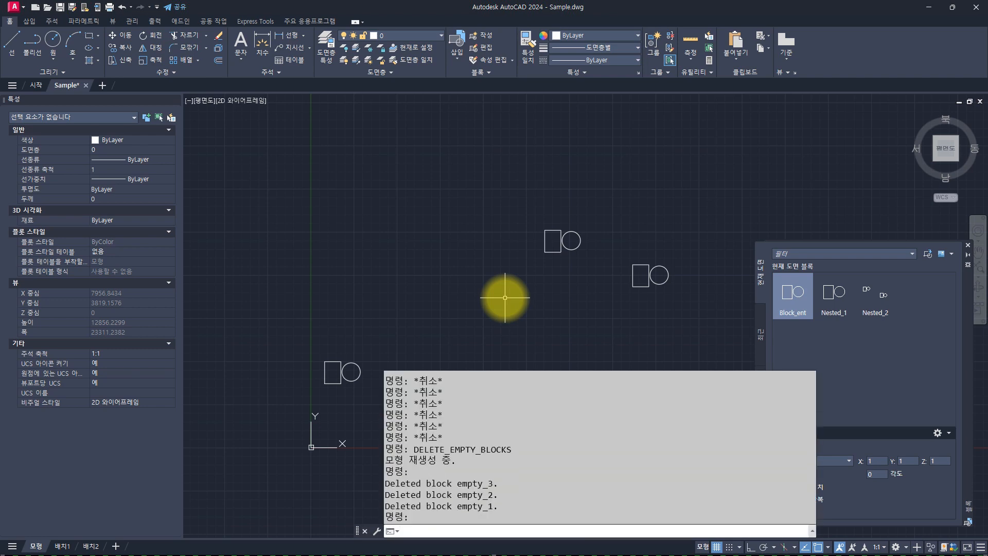
drag(522, 508, 369, 479)
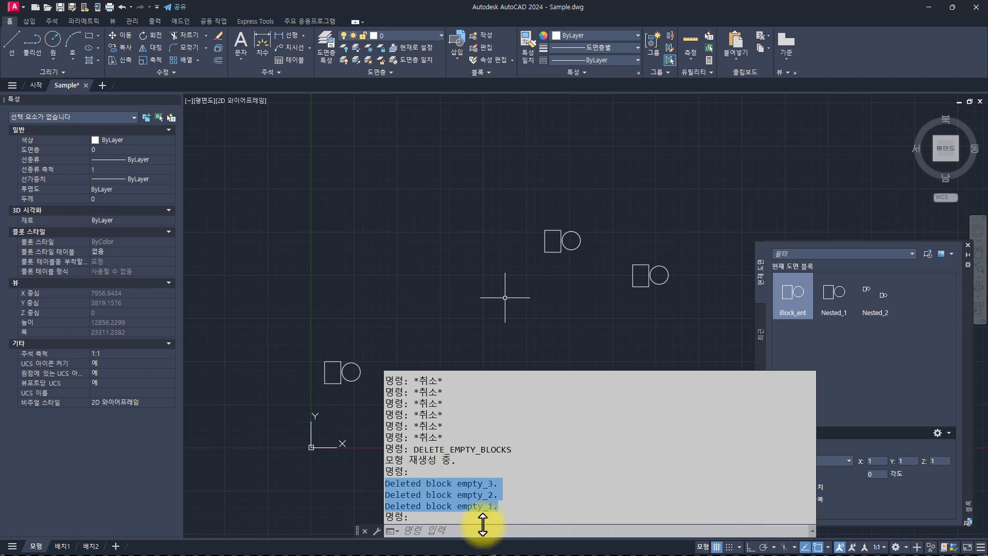
click(446, 491)
drag(456, 484, 506, 500)
click(484, 490)
click(452, 287)
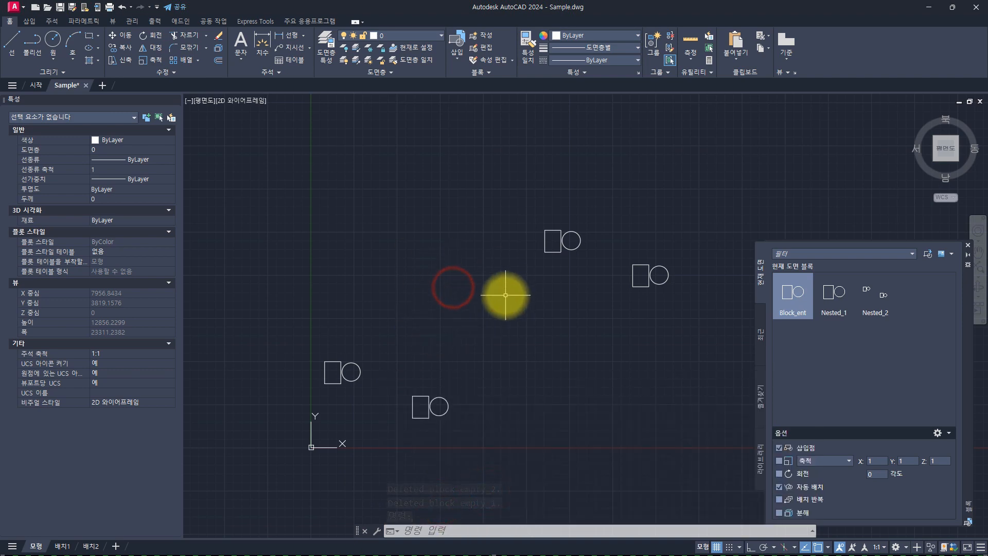
key(Escape)
key(Escape)
Switch to File Explorer with the Delete_Empty_Blocks folder
key(alt+Tab)
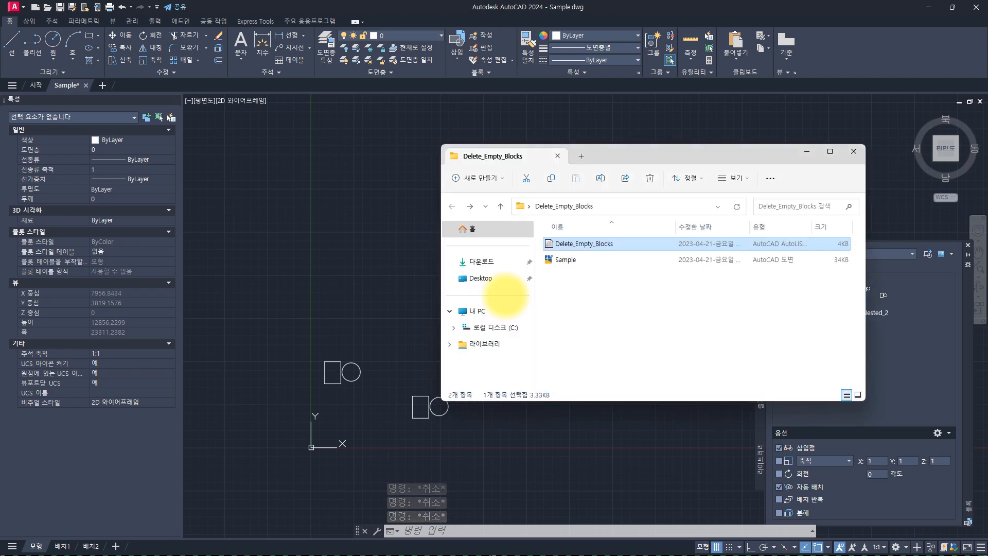